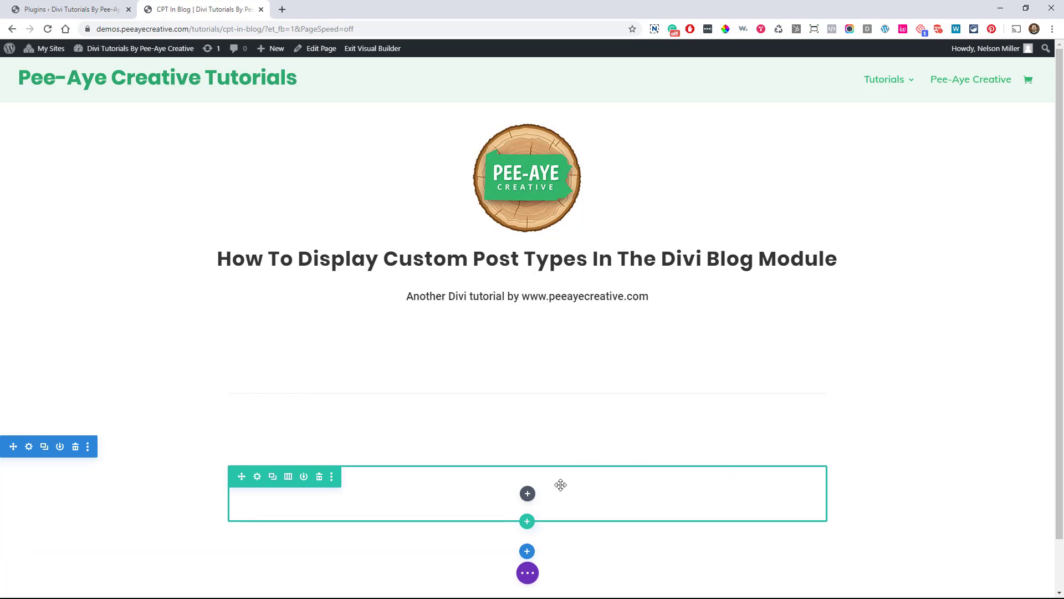
Return to the Plugins list filtered by 'custom', where Custom Post Type UI is active.
click(60, 10)
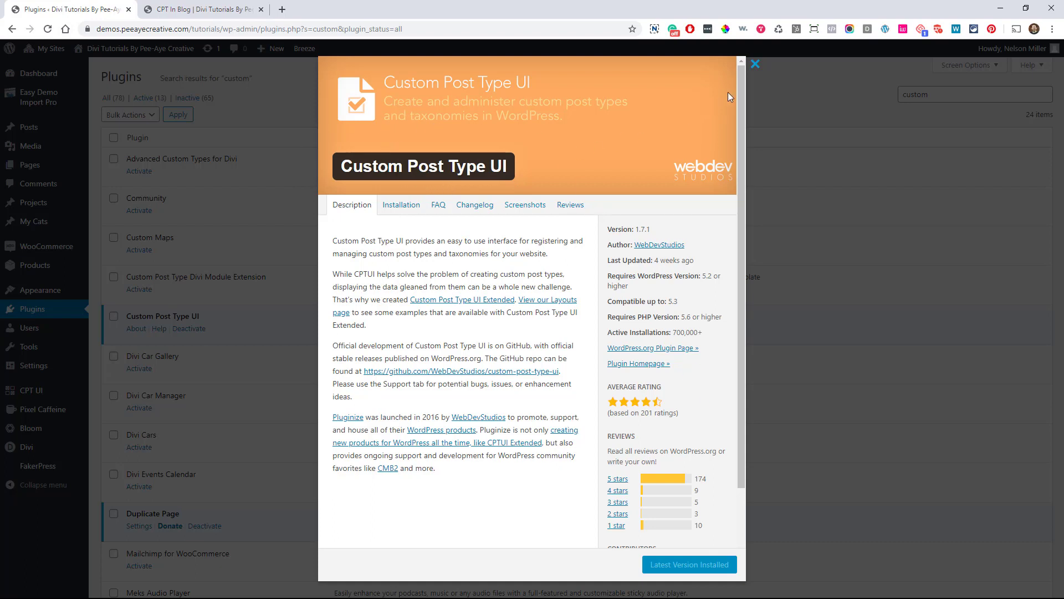
click(756, 65)
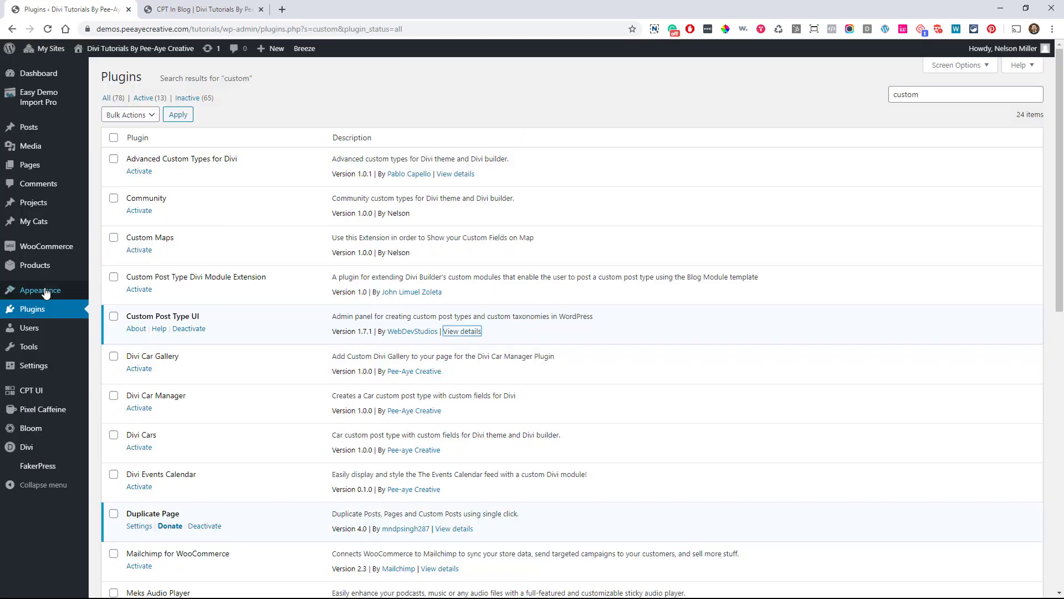
Check the All Cats list for the Grettle, Boswell and Fluffy entries.
click(32, 227)
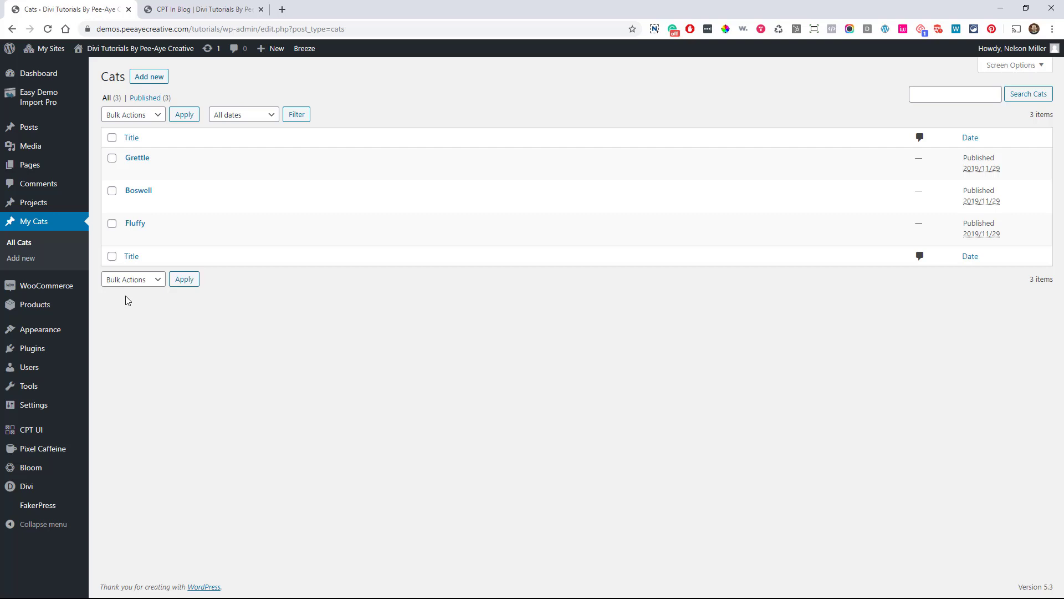
mouse_move(38, 209)
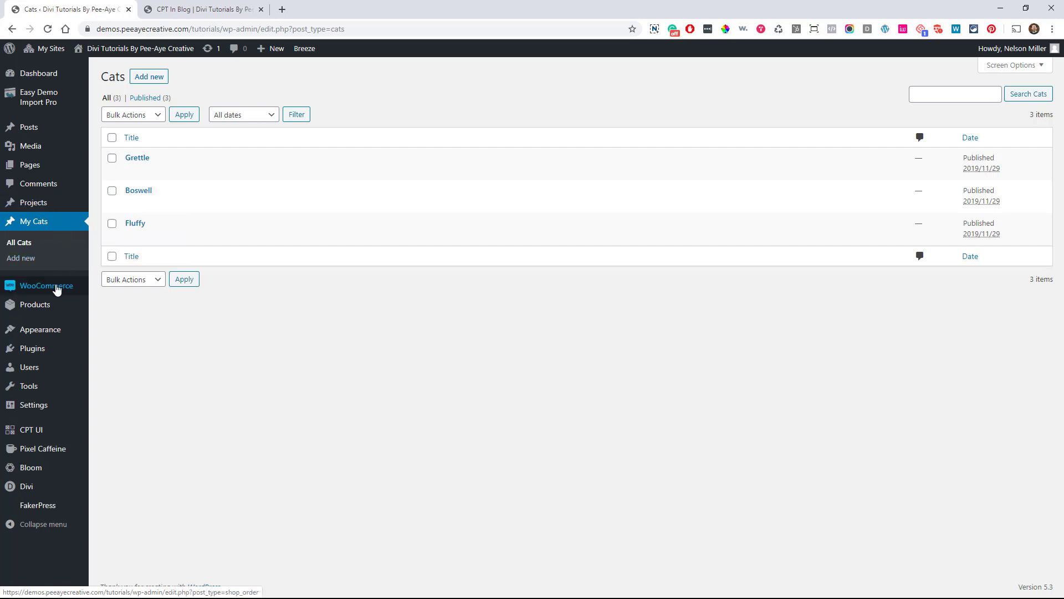
mouse_move(57, 289)
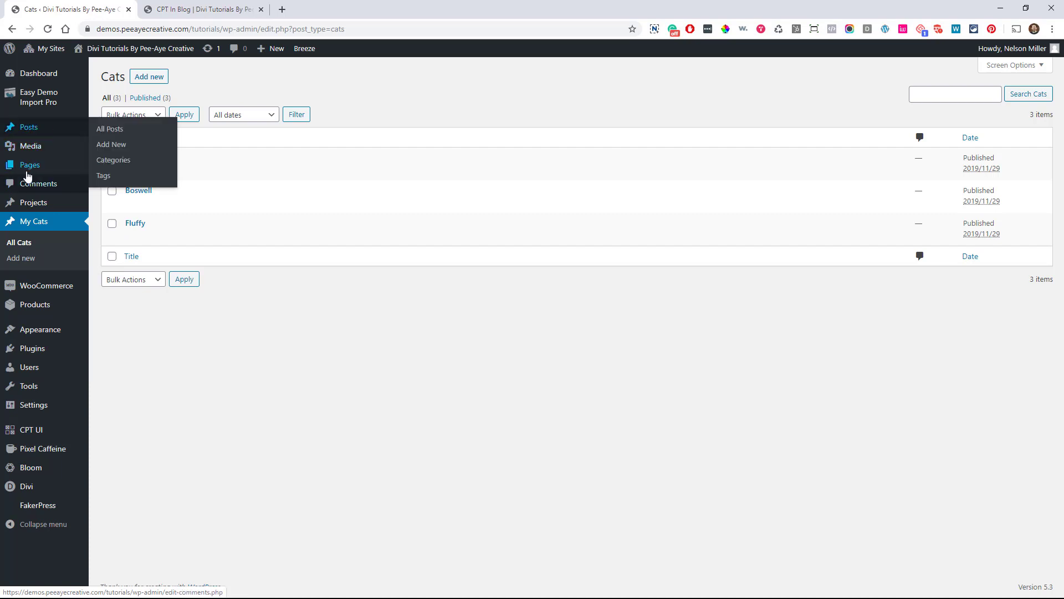
mouse_move(27, 176)
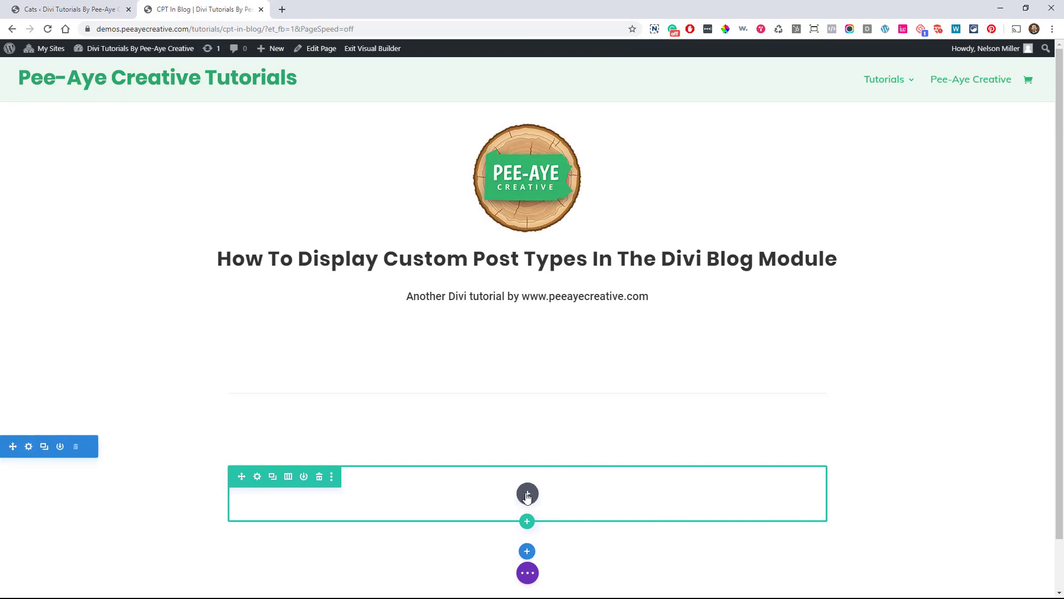
Insert a Blog module into the empty row by searching 'blog'.
click(527, 494)
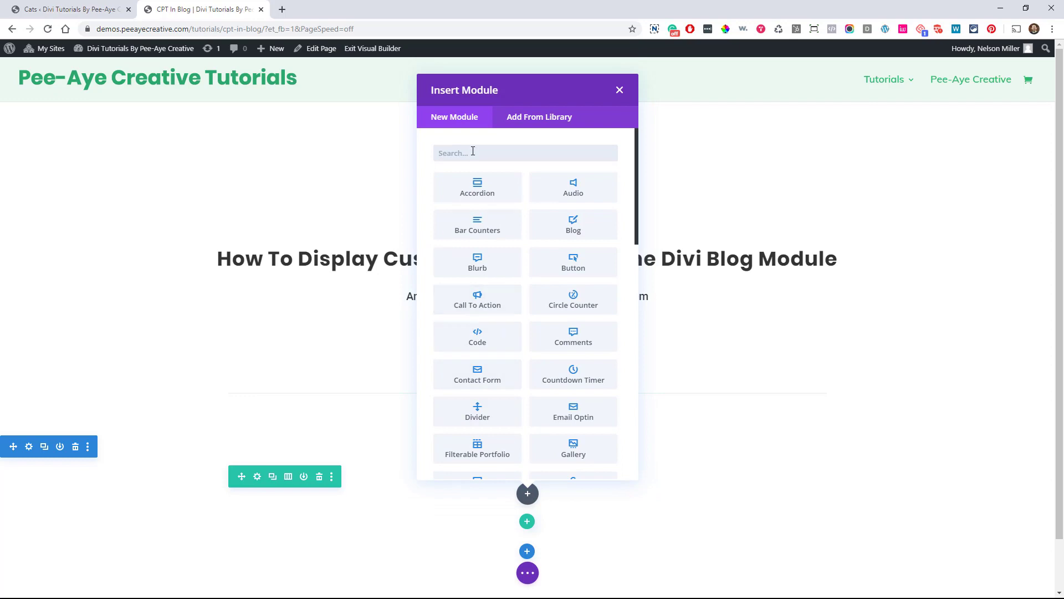
text(blog)
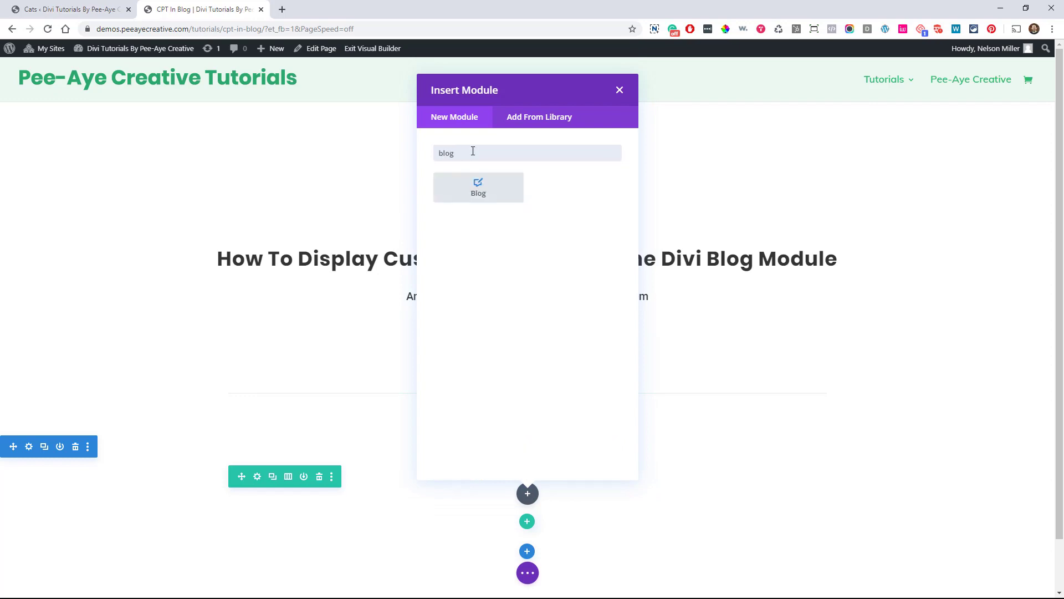
click(475, 199)
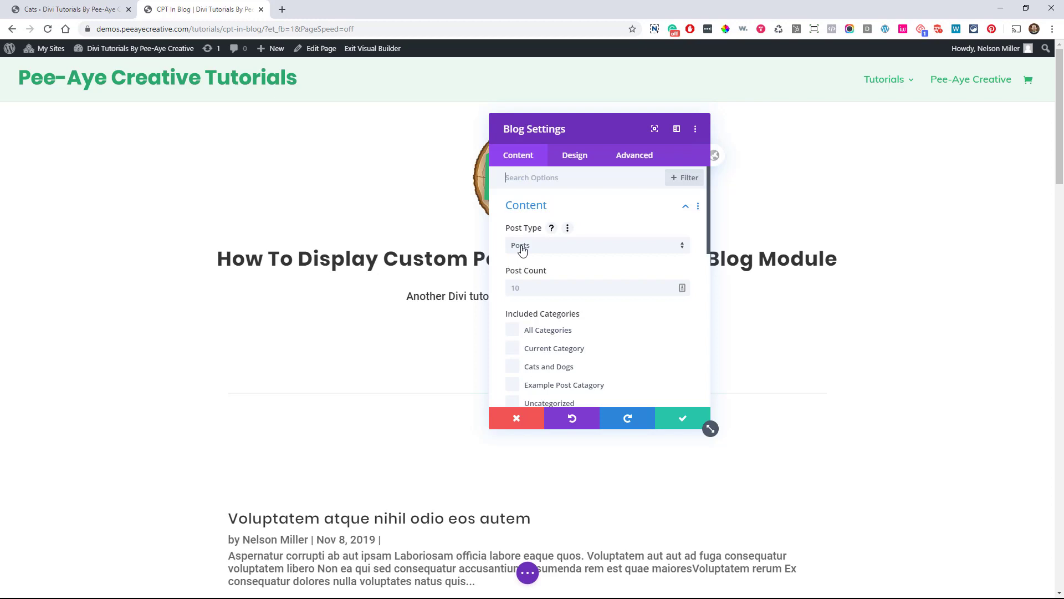
Switch the Blog module's layout to Grid.
click(574, 156)
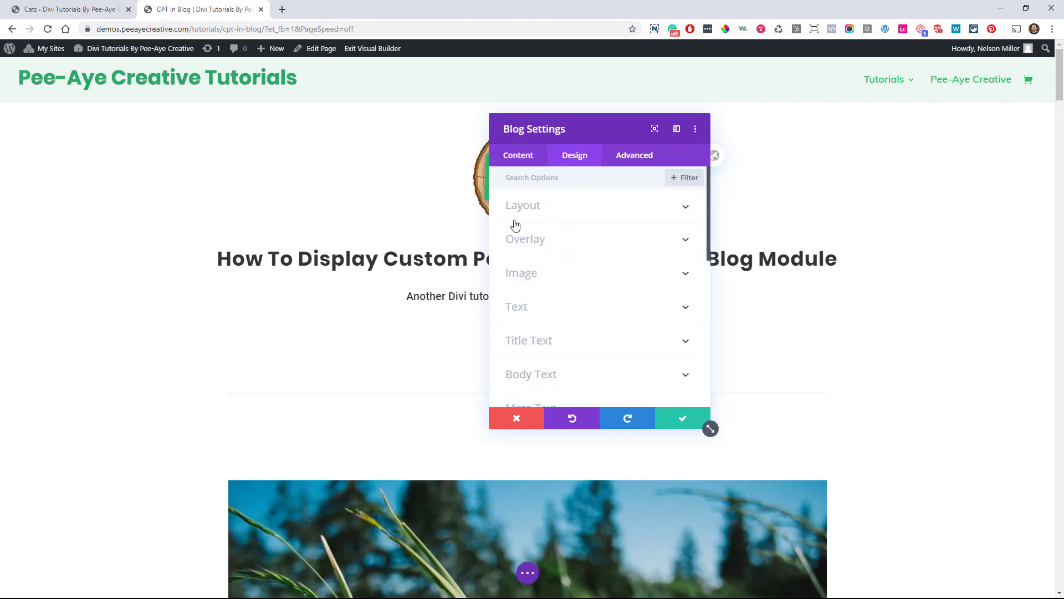
click(528, 209)
click(543, 245)
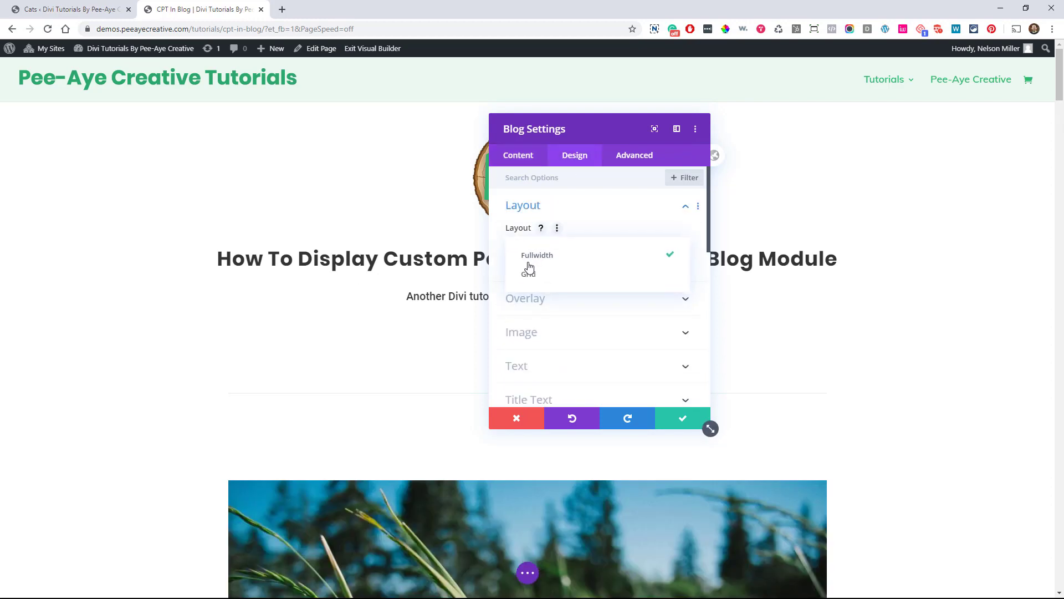
click(568, 275)
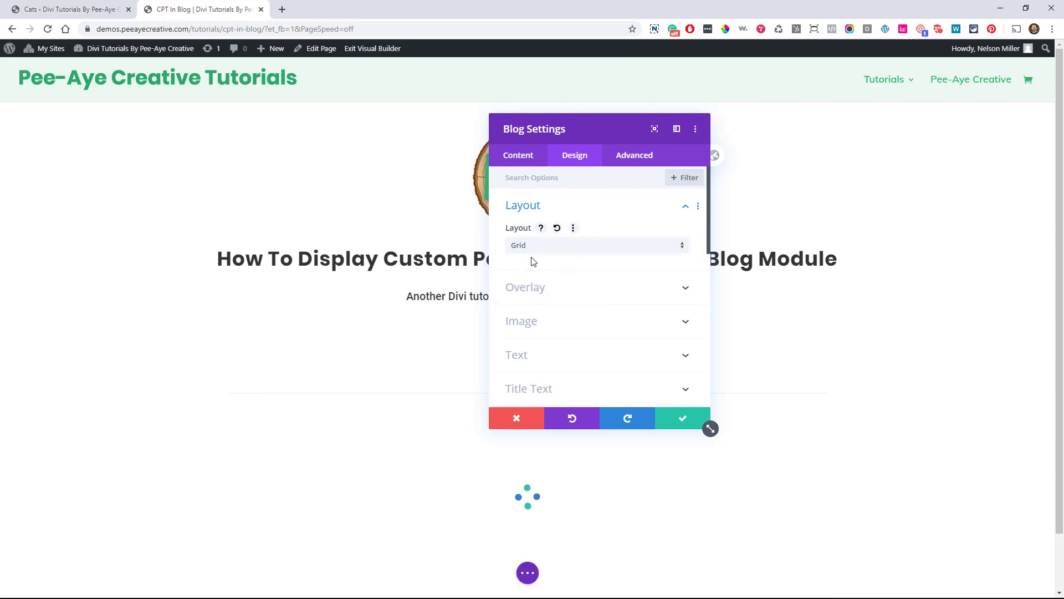
click(509, 160)
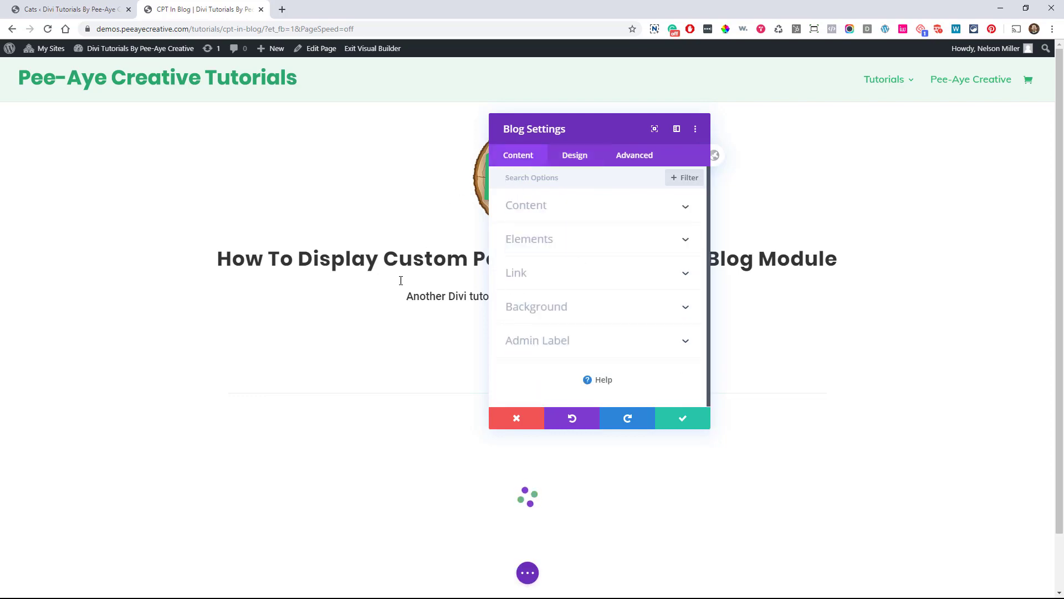
scroll(398, 281, down, 1)
click(537, 210)
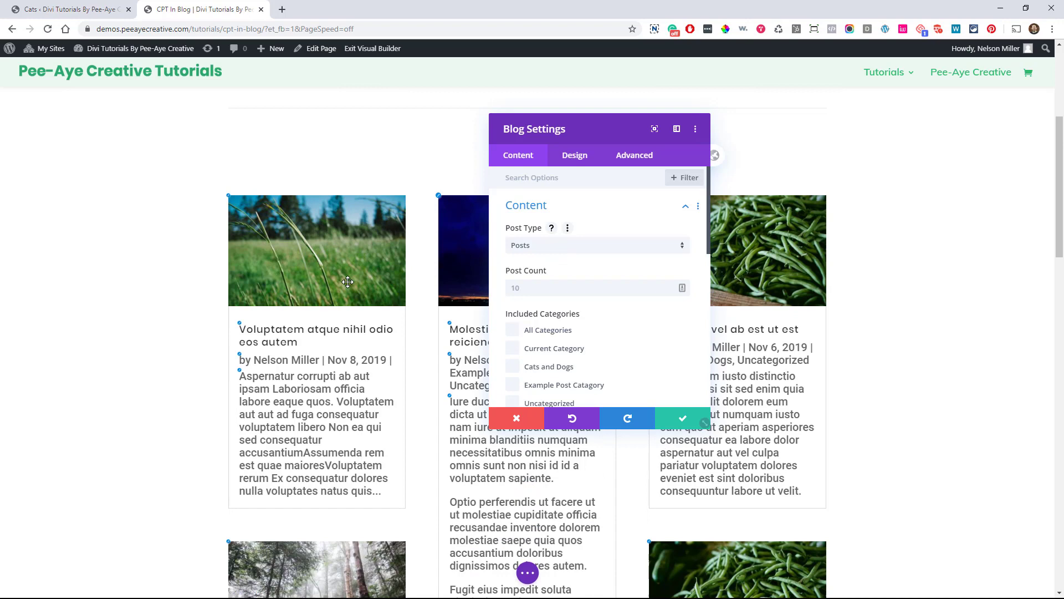
Set the Blog module's post type to Pages and view the resulting grid.
click(563, 249)
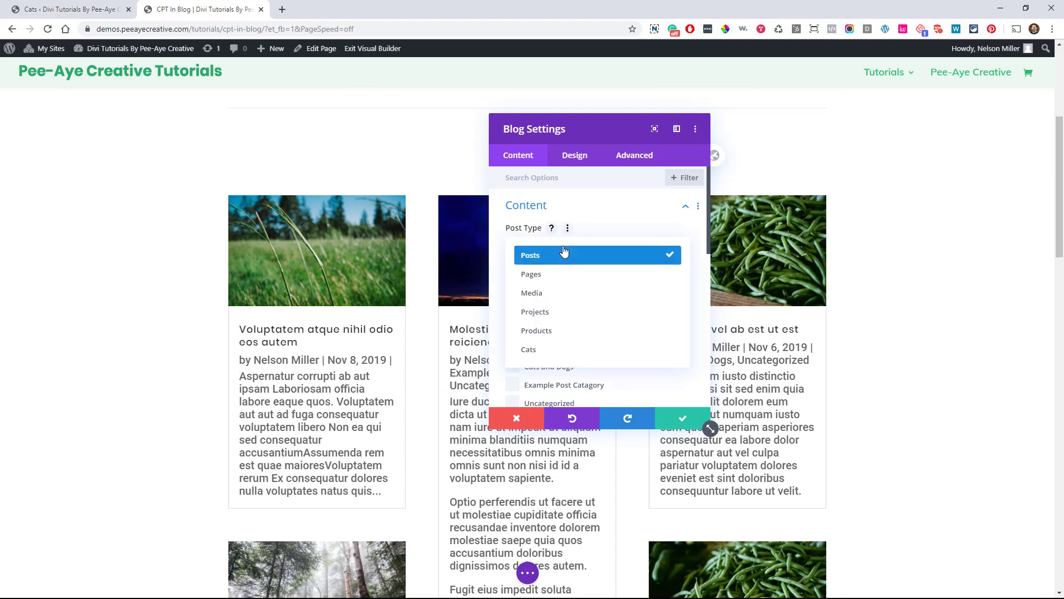
click(531, 277)
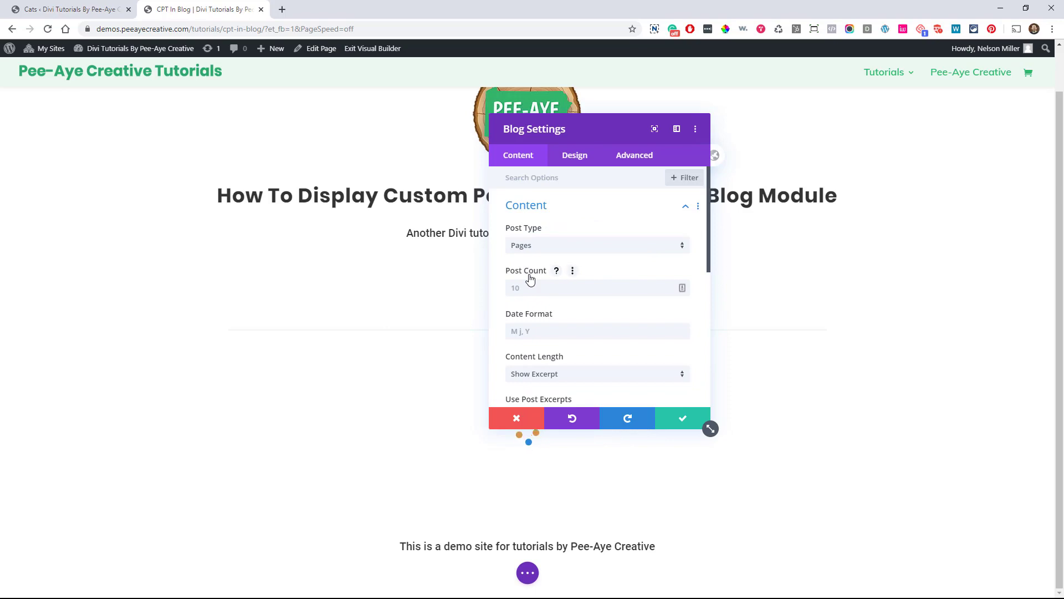
drag(585, 135, 814, 128)
scroll(474, 300, down, 6)
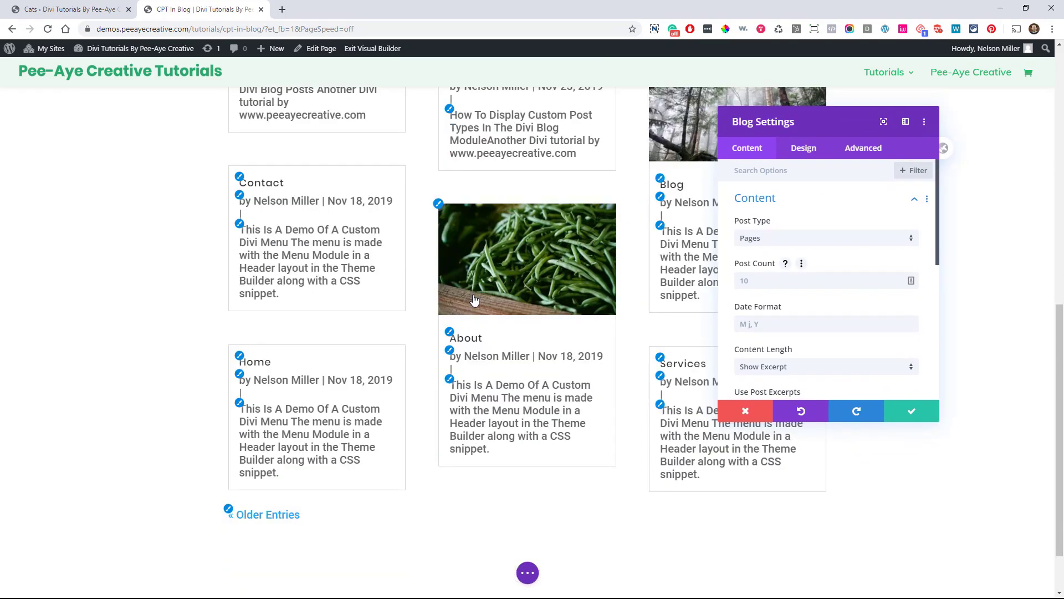
scroll(474, 299, up, 6)
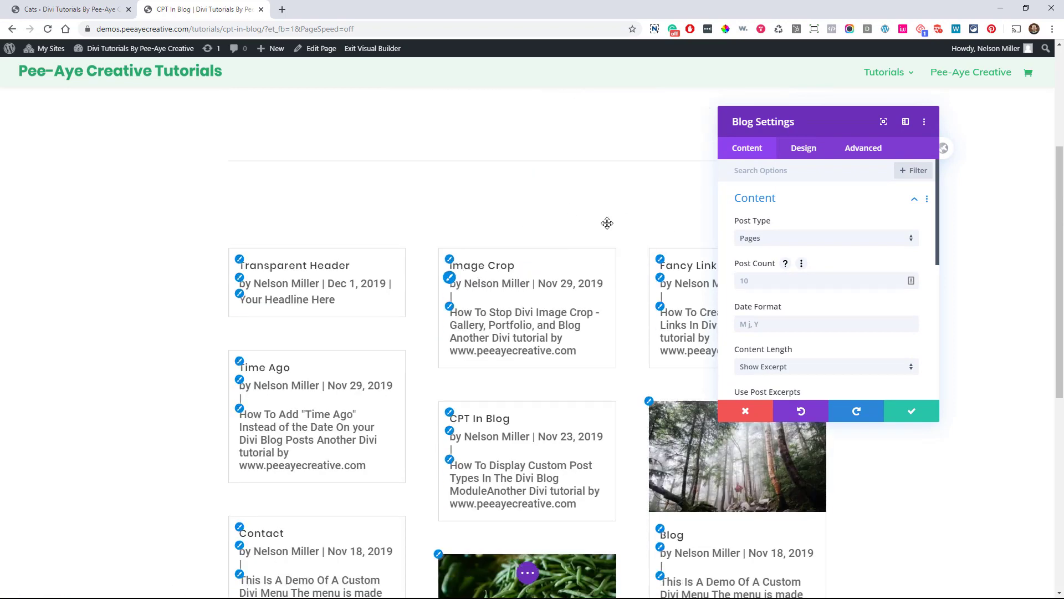
Change the post type to Projects, showing the Stack of Open Books project.
drag(791, 131, 670, 148)
click(633, 249)
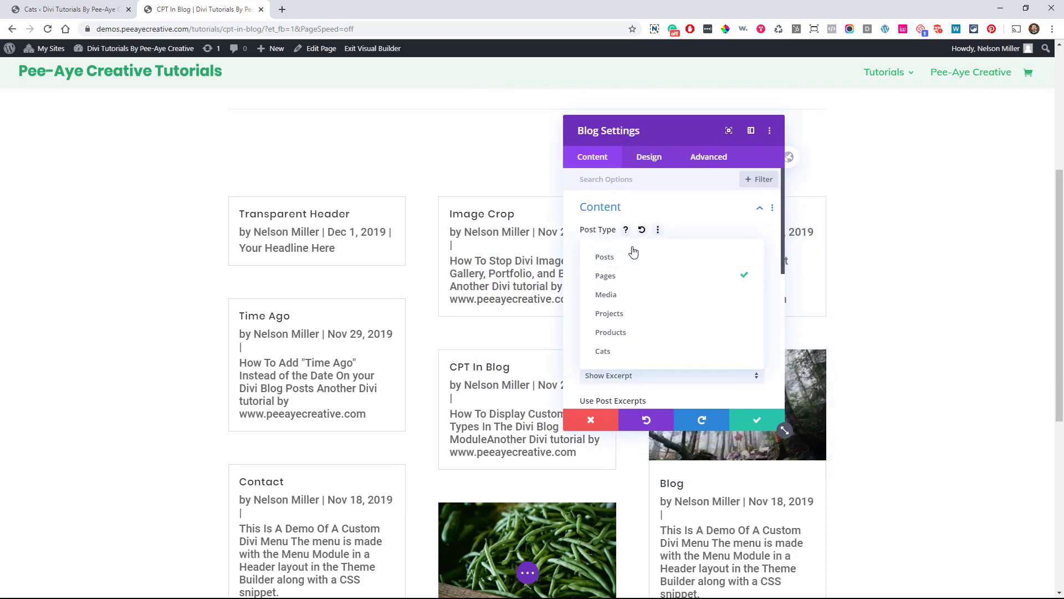
click(620, 319)
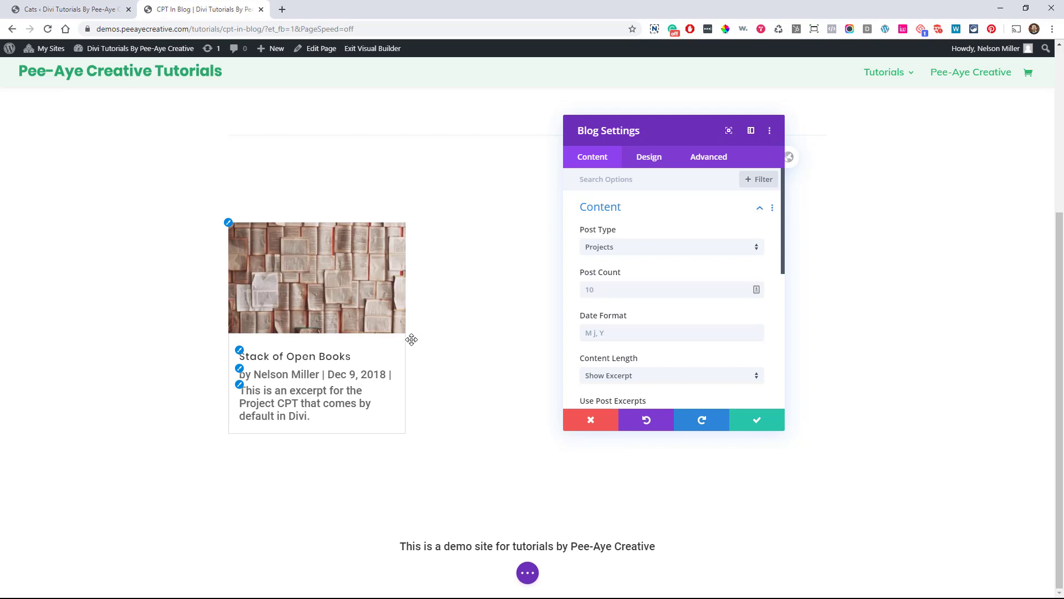
Try post type Media (no results), then set Products, showing Patient Ninja and Ship Your Idea.
click(626, 249)
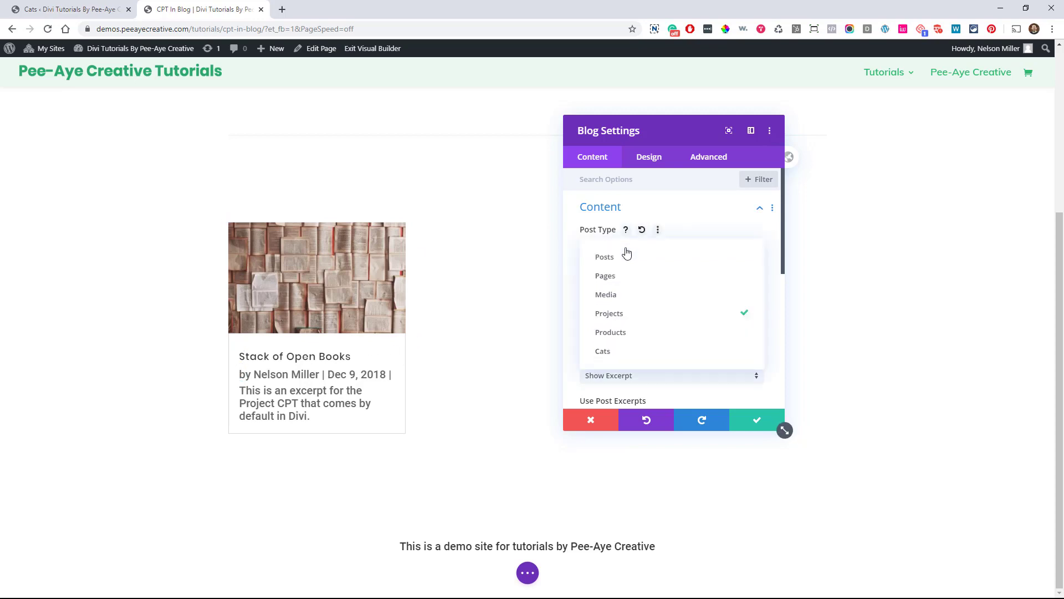
click(611, 300)
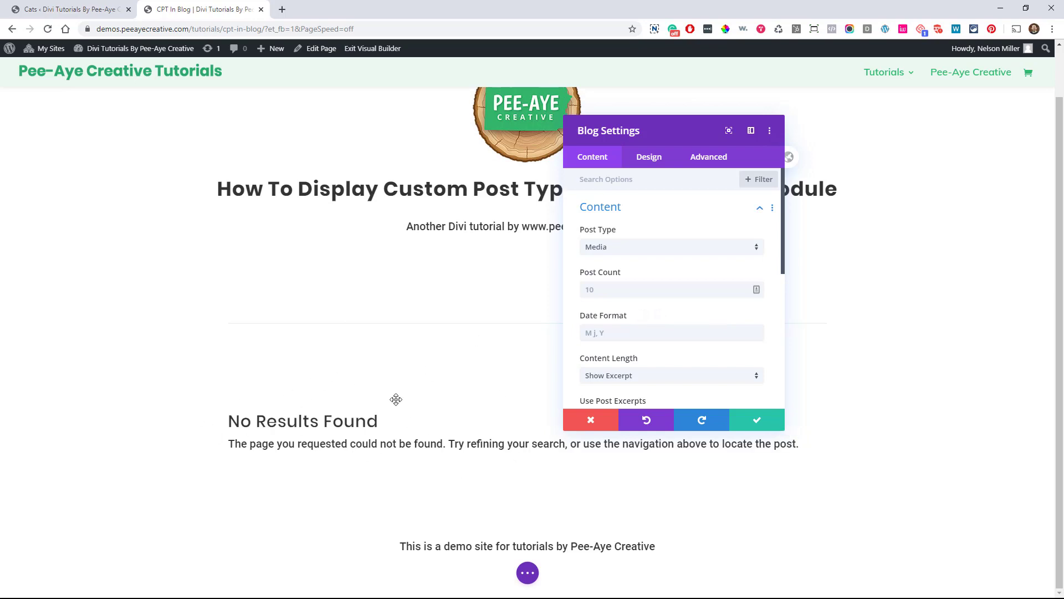
click(630, 249)
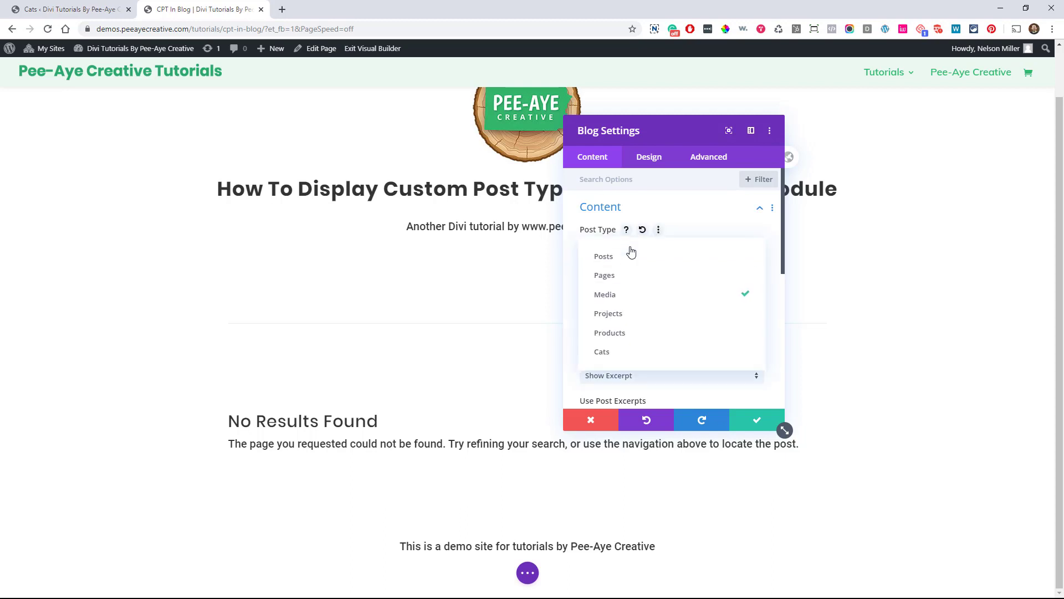
click(611, 335)
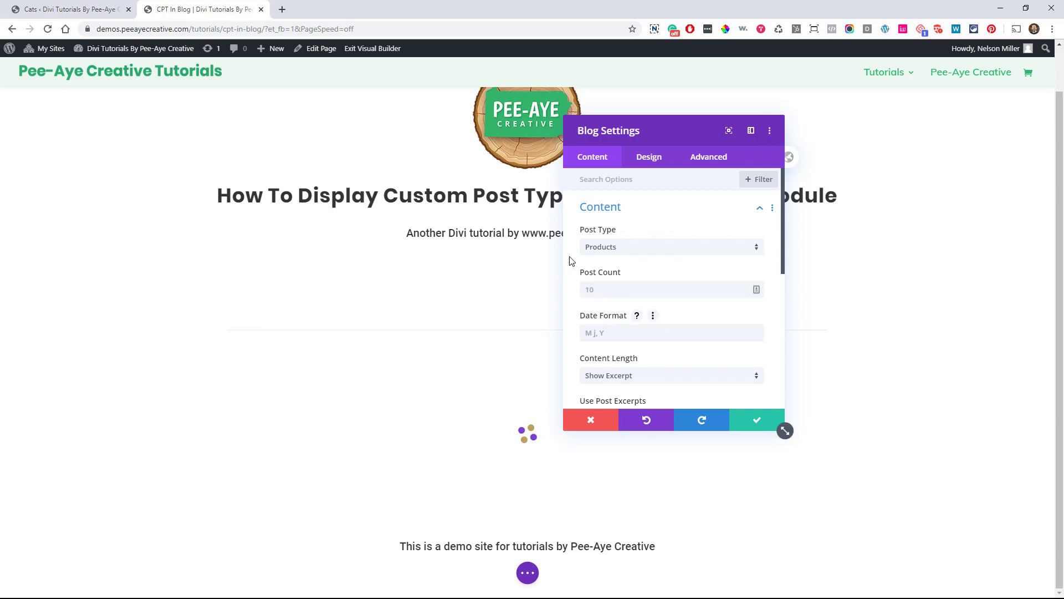
scroll(388, 310, down, 4)
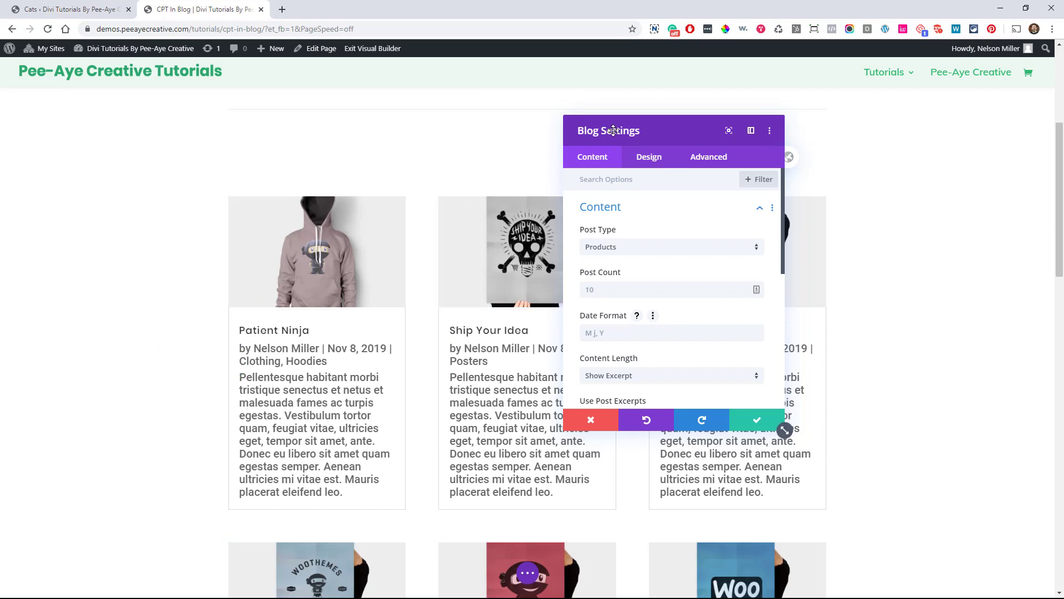
drag(614, 128, 818, 154)
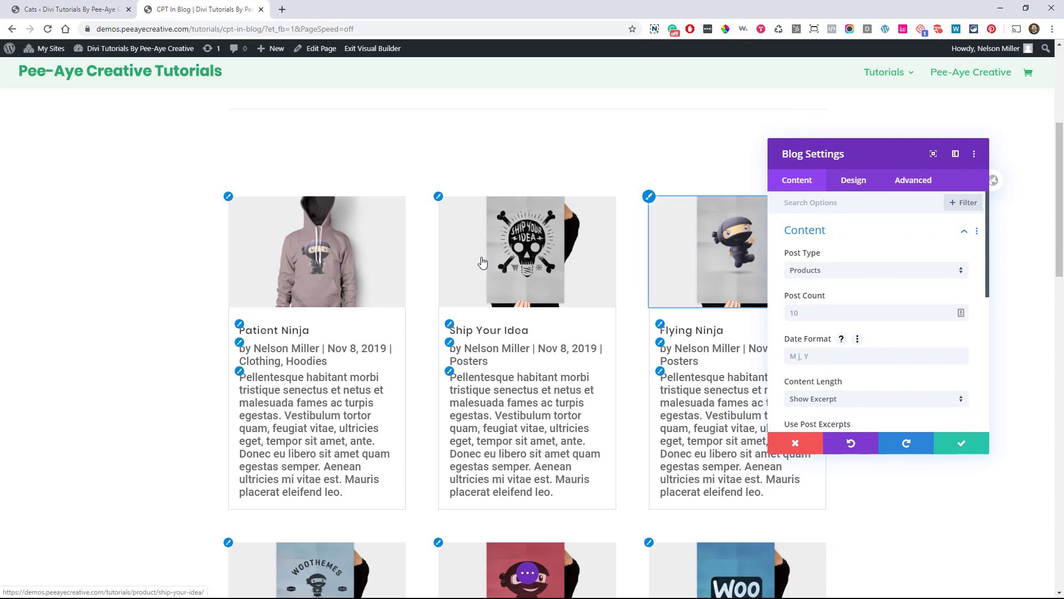
scroll(477, 303, down, 1)
scroll(477, 304, down, 1)
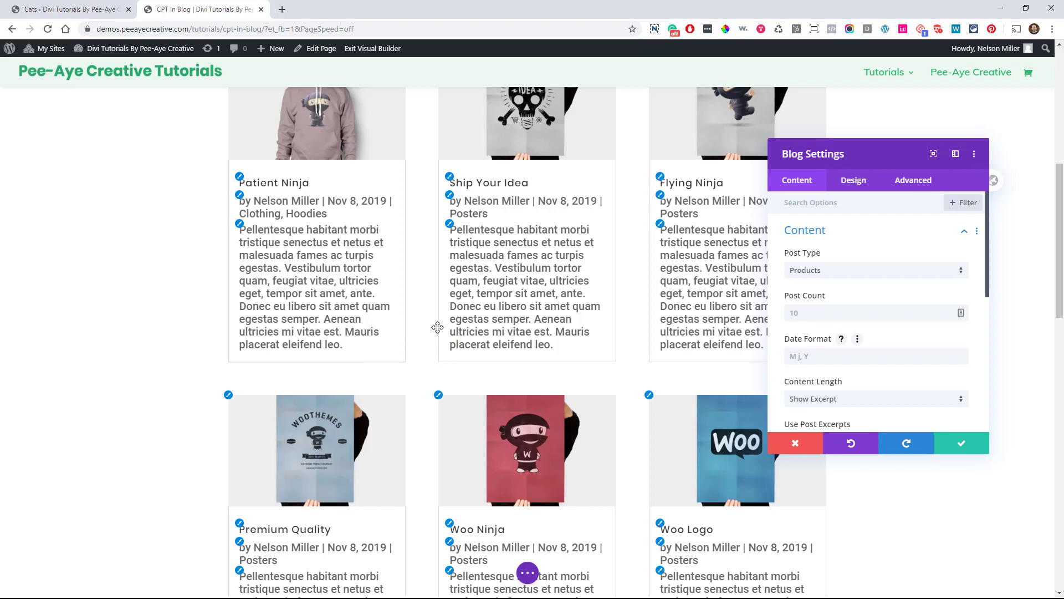
scroll(563, 316, up, 2)
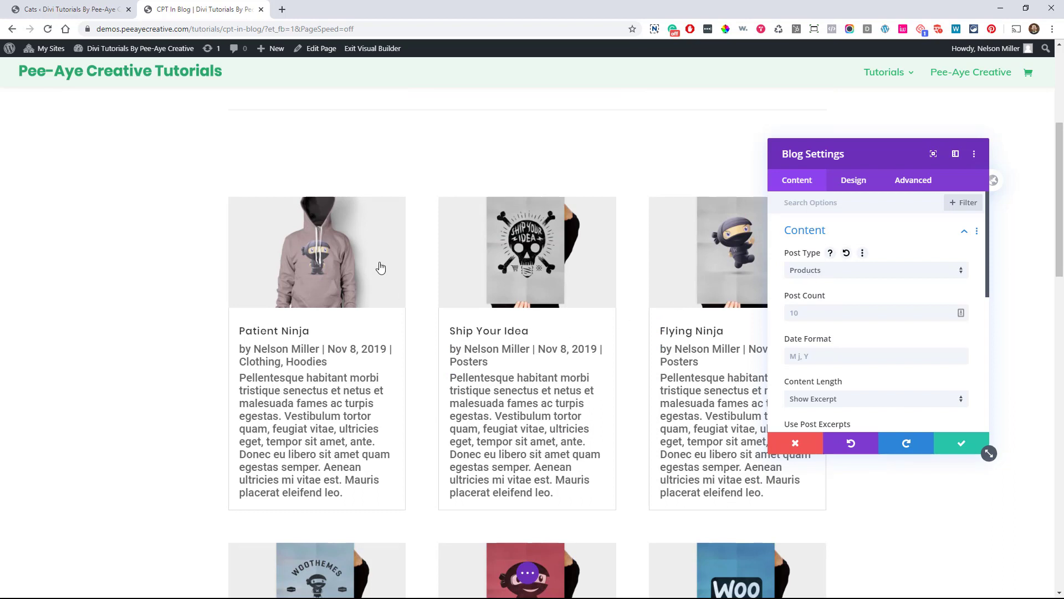
Set the Blog module's post type to Cats.
click(806, 273)
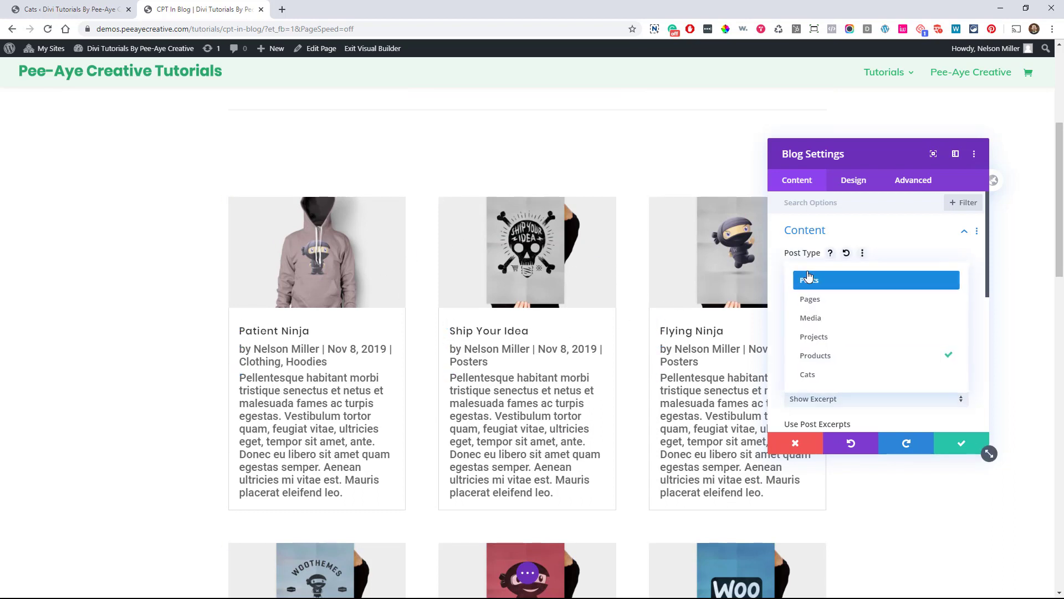
click(810, 374)
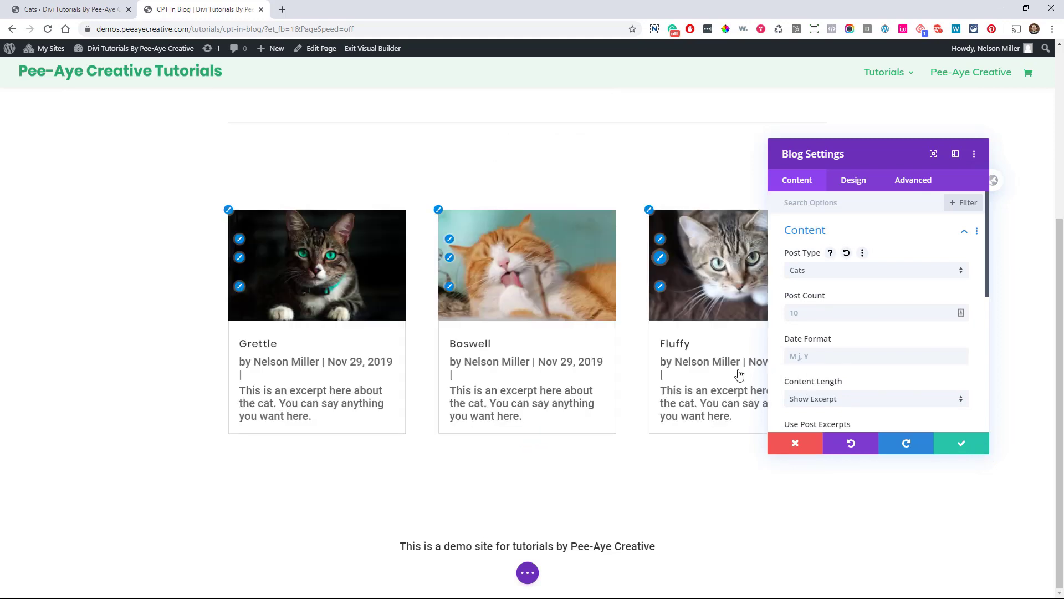
drag(860, 160, 668, 187)
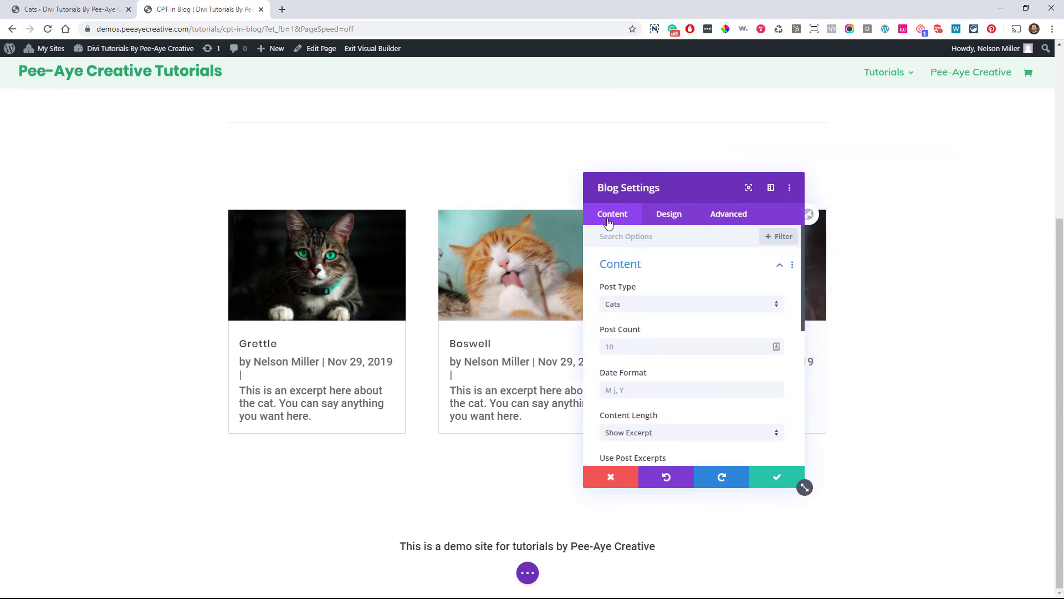
scroll(631, 352, down, 2)
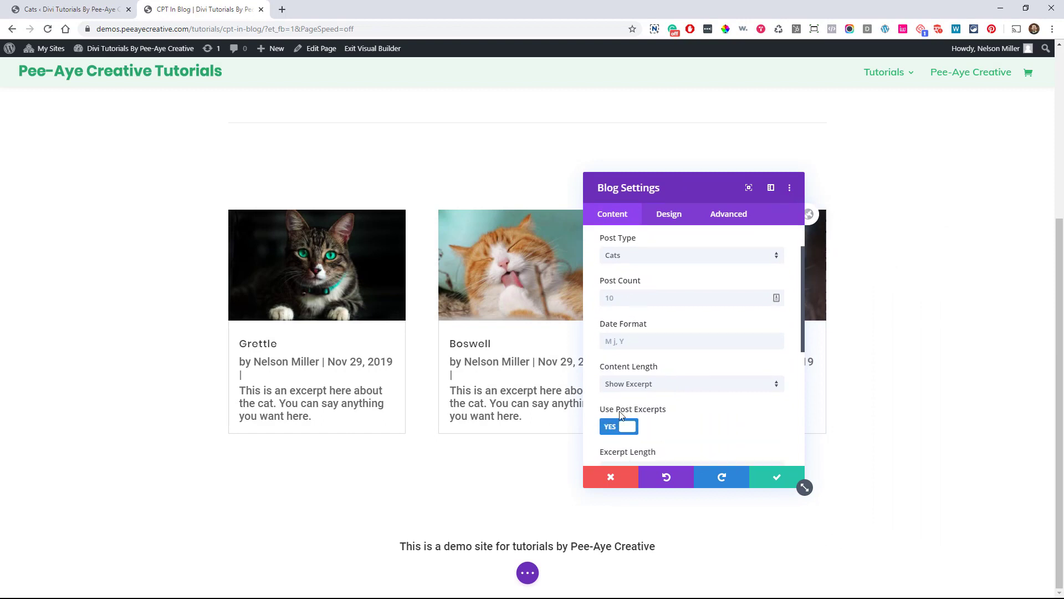
scroll(655, 343, down, 5)
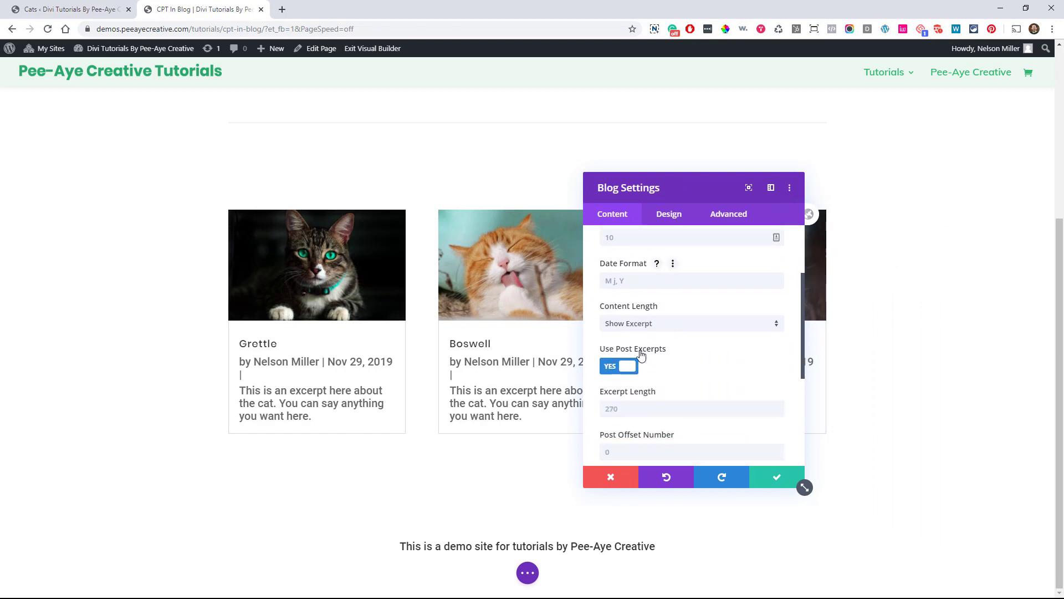
Turn off Show Author, Show Date and Show Categories in the Elements options.
click(643, 308)
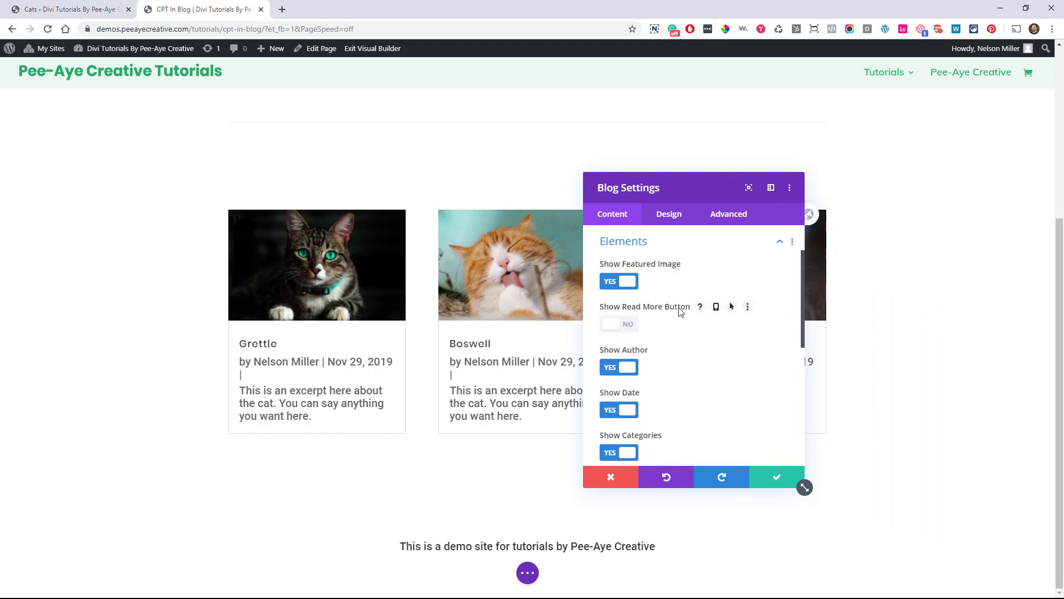
scroll(635, 330, down, 1)
scroll(636, 331, down, 1)
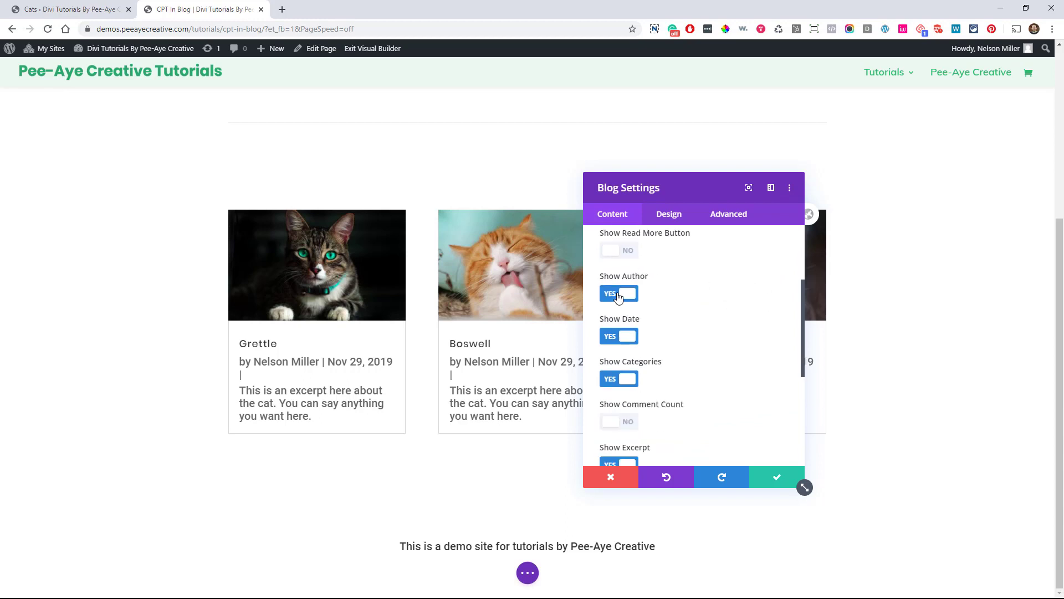
click(616, 293)
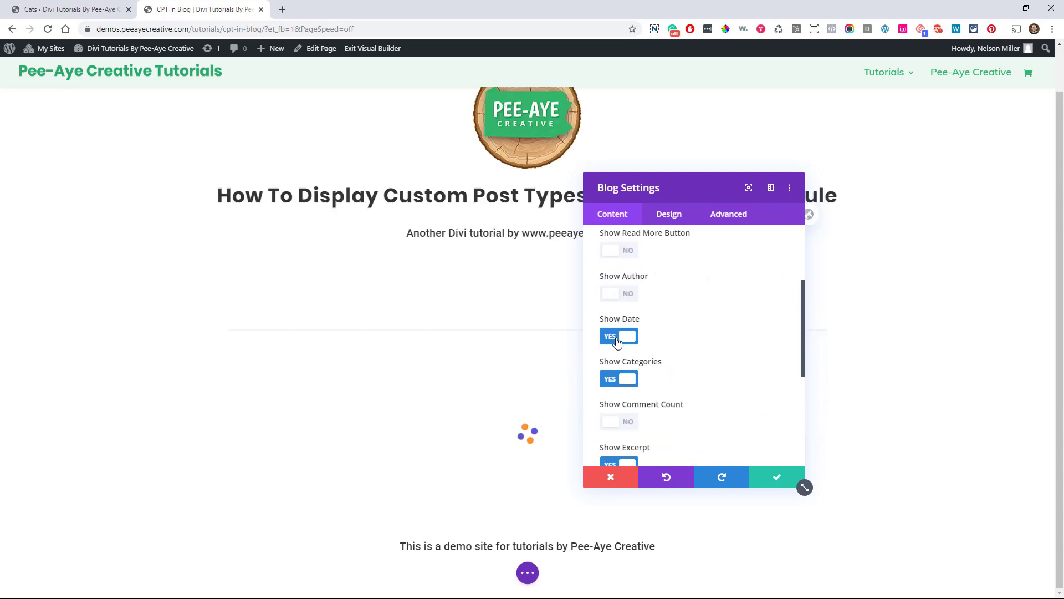
click(618, 335)
click(621, 379)
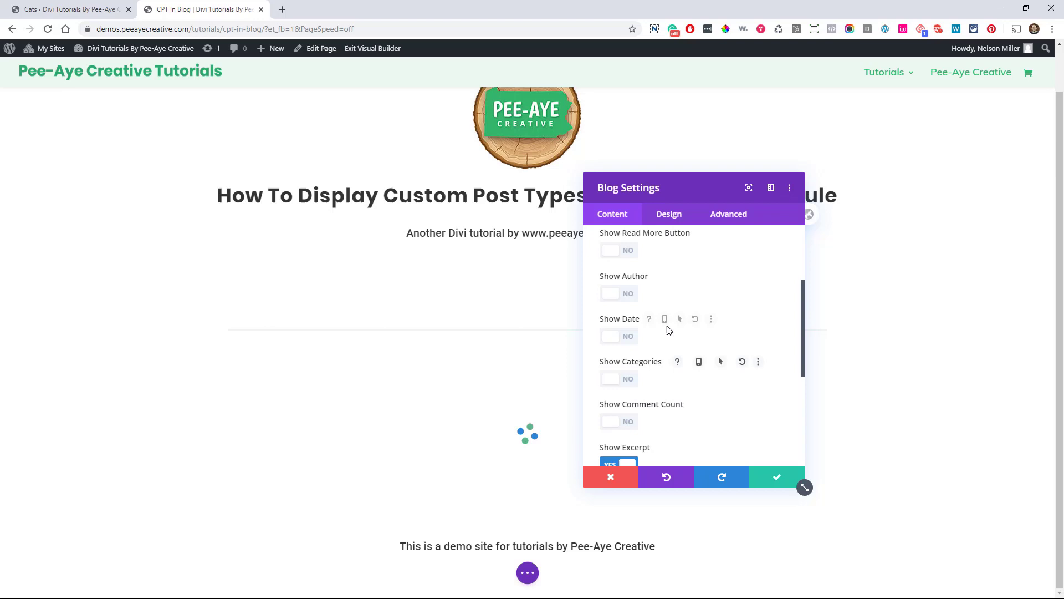
scroll(665, 327, up, 4)
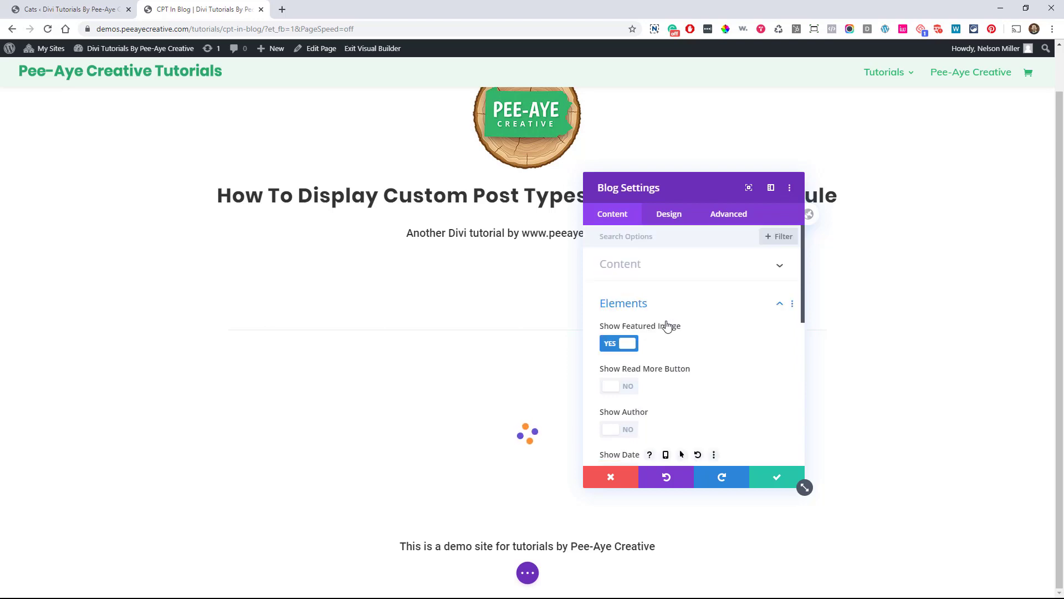
Confirm Cats is still the post type and save the Blog module settings.
click(623, 266)
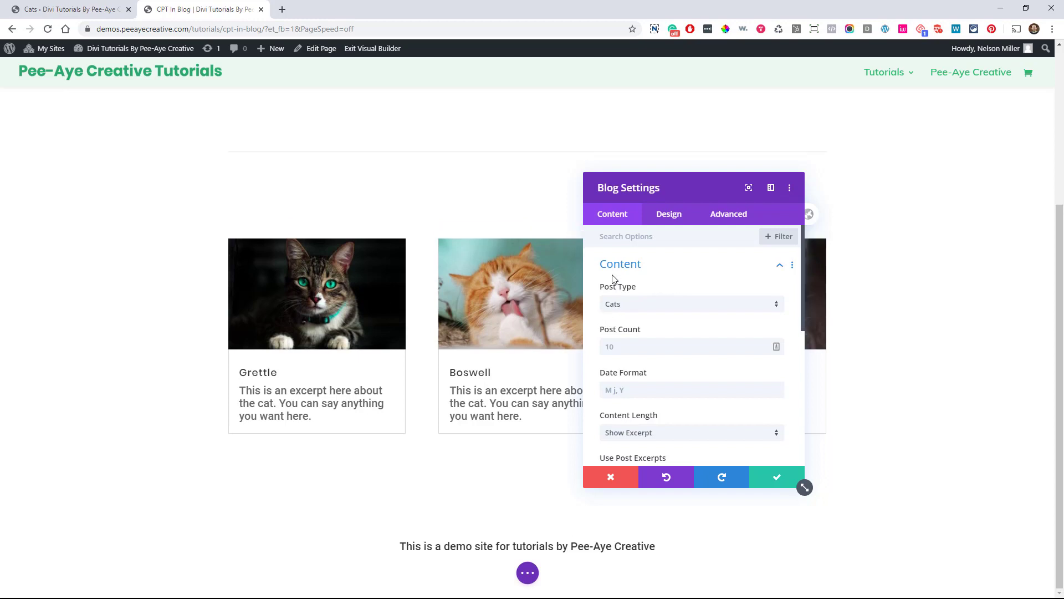
click(632, 305)
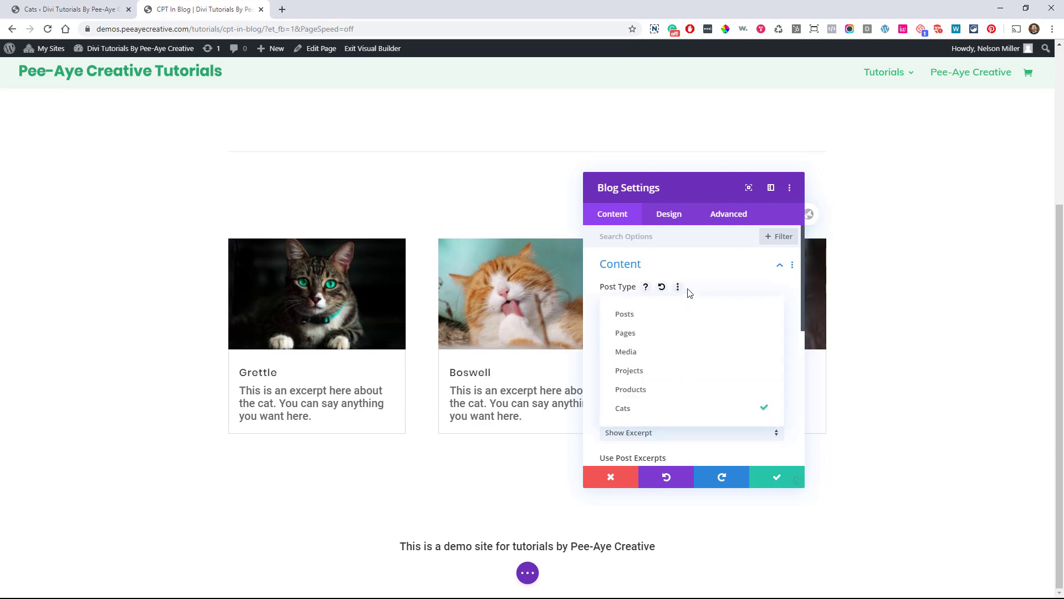
click(758, 483)
click(768, 481)
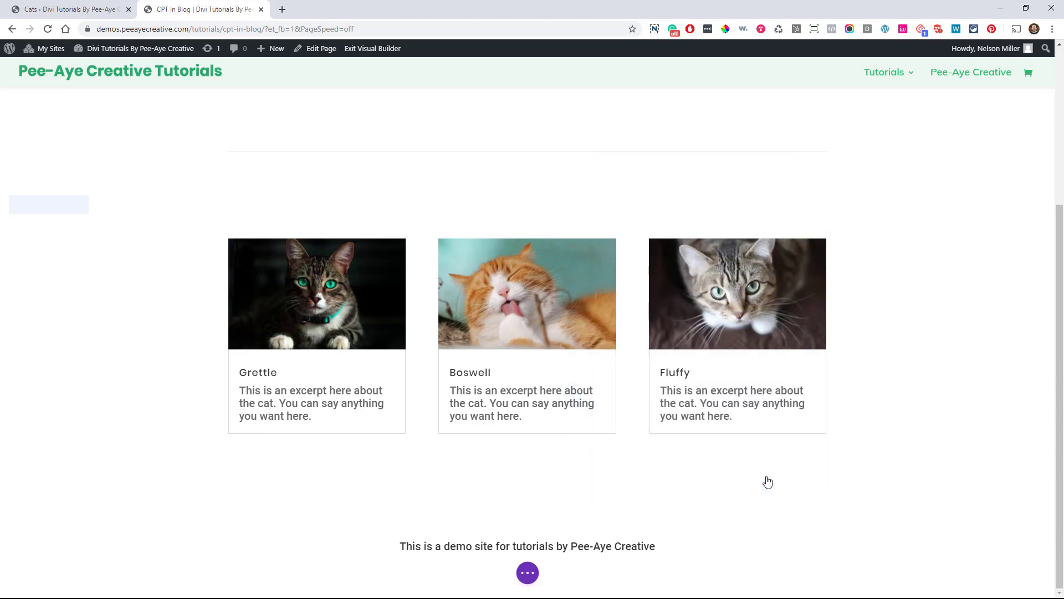